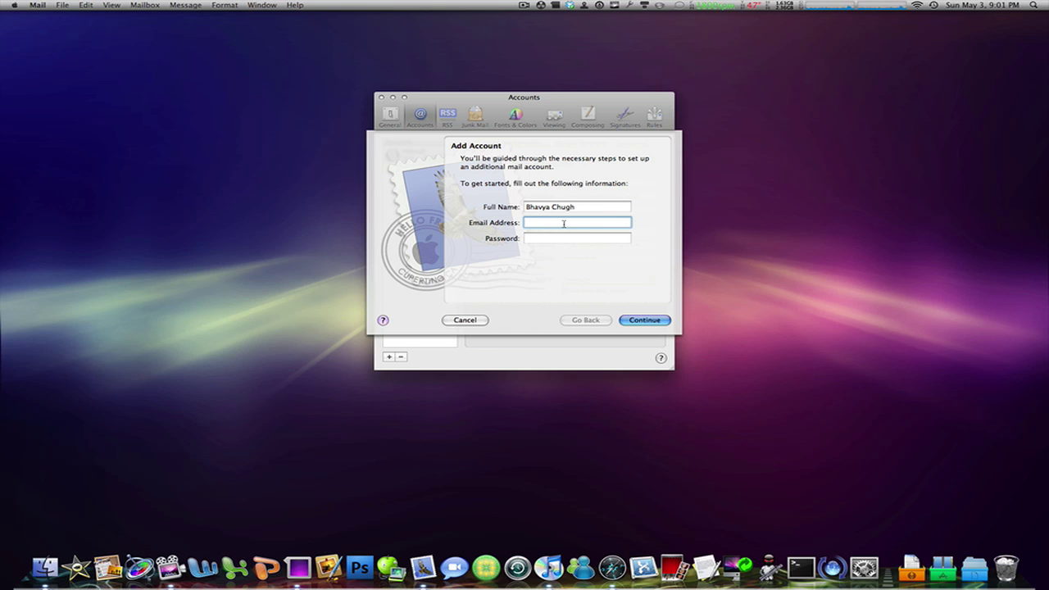
Enter the Gmail address and account password, and uncheck Automatically set up account
click(567, 239)
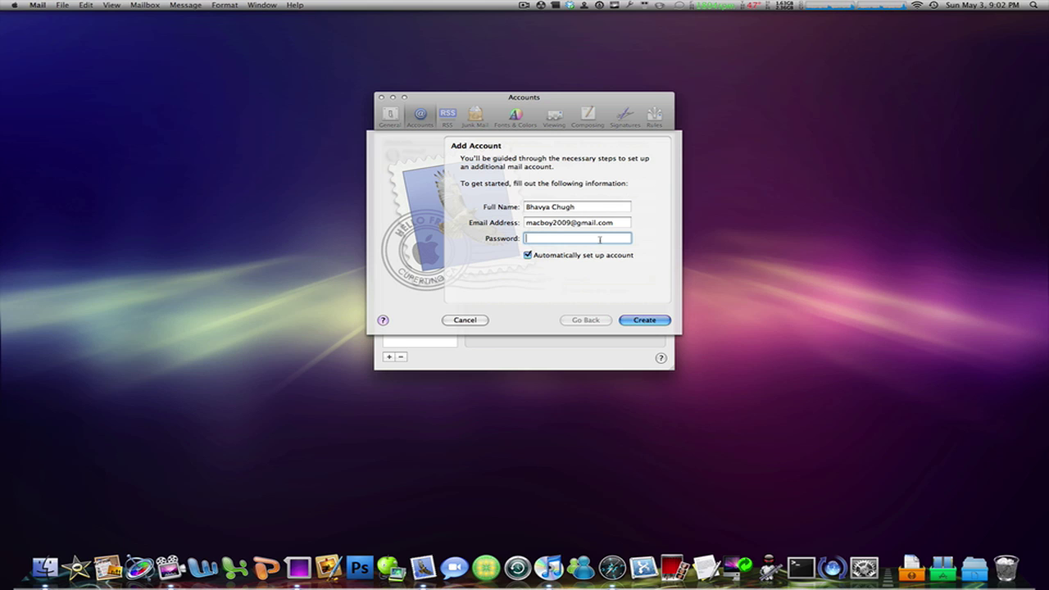
text(••••••••)
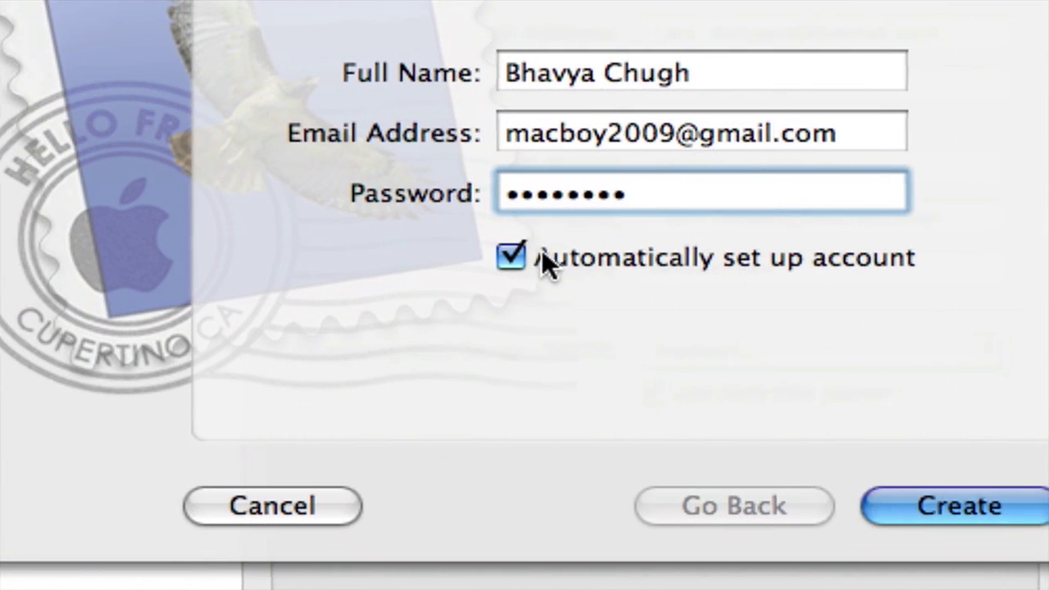
click(551, 254)
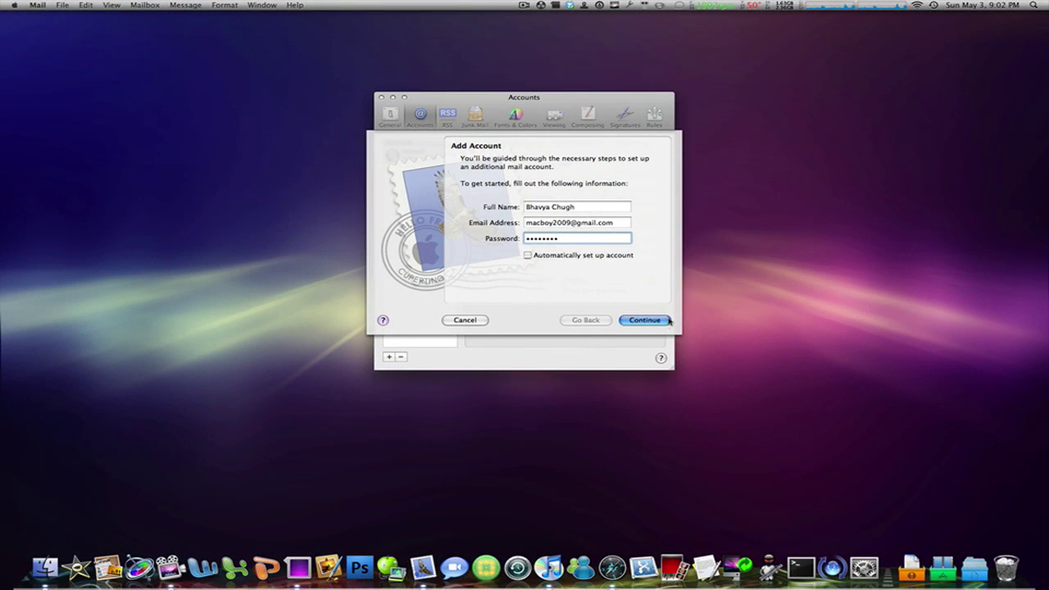
Set the incoming account type to IMAP
click(655, 320)
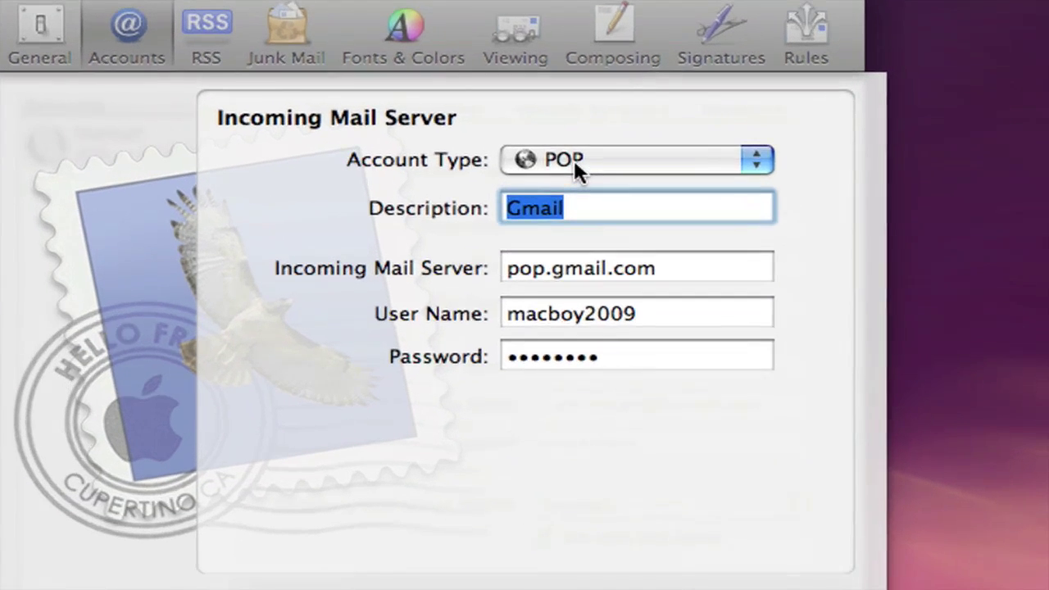
click(573, 159)
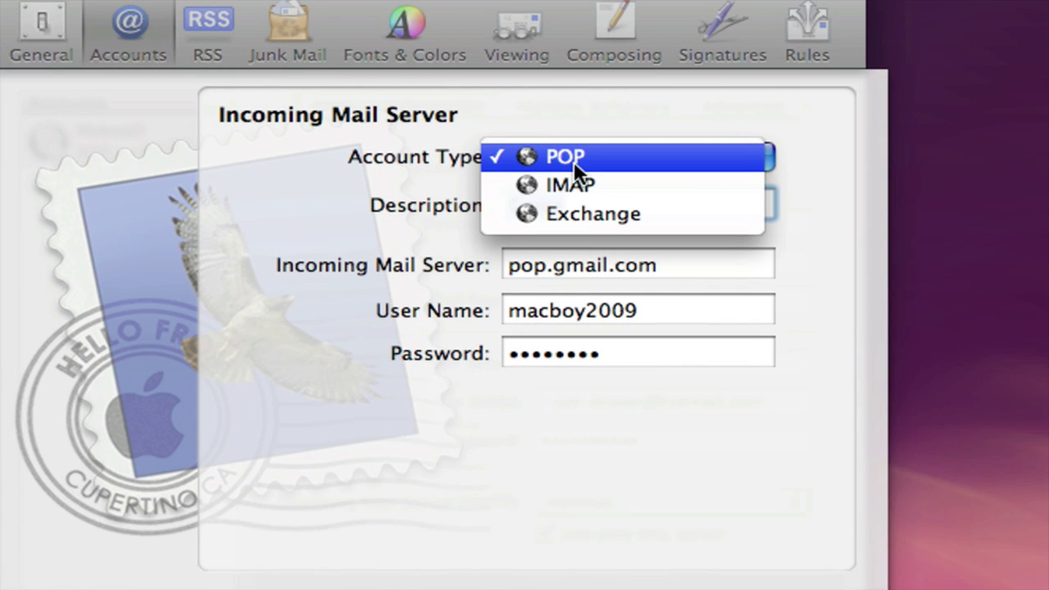
click(573, 185)
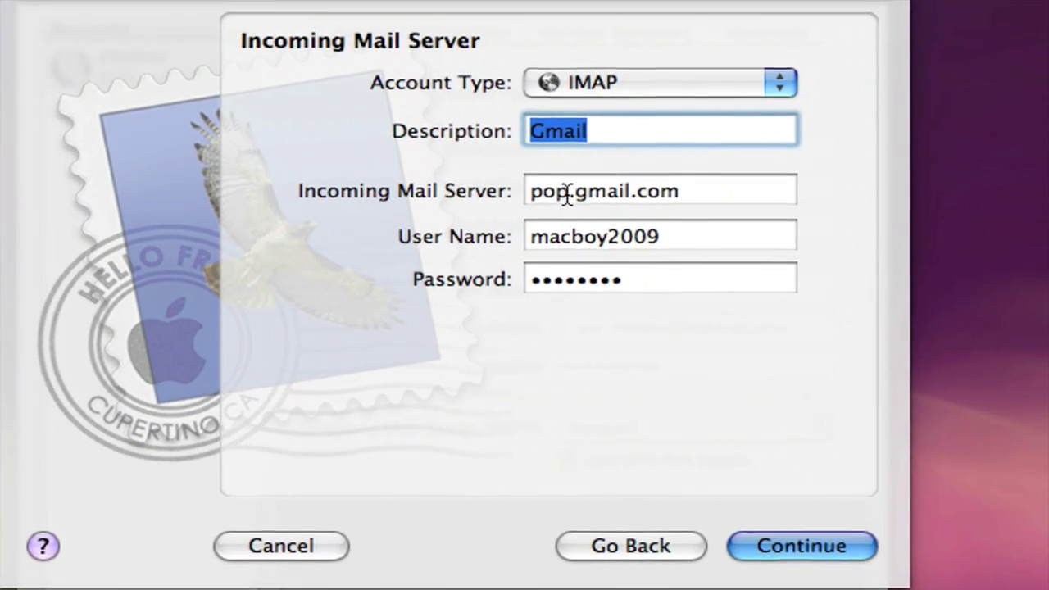
drag(694, 192, 676, 195)
drag(563, 194, 516, 188)
text(imap)
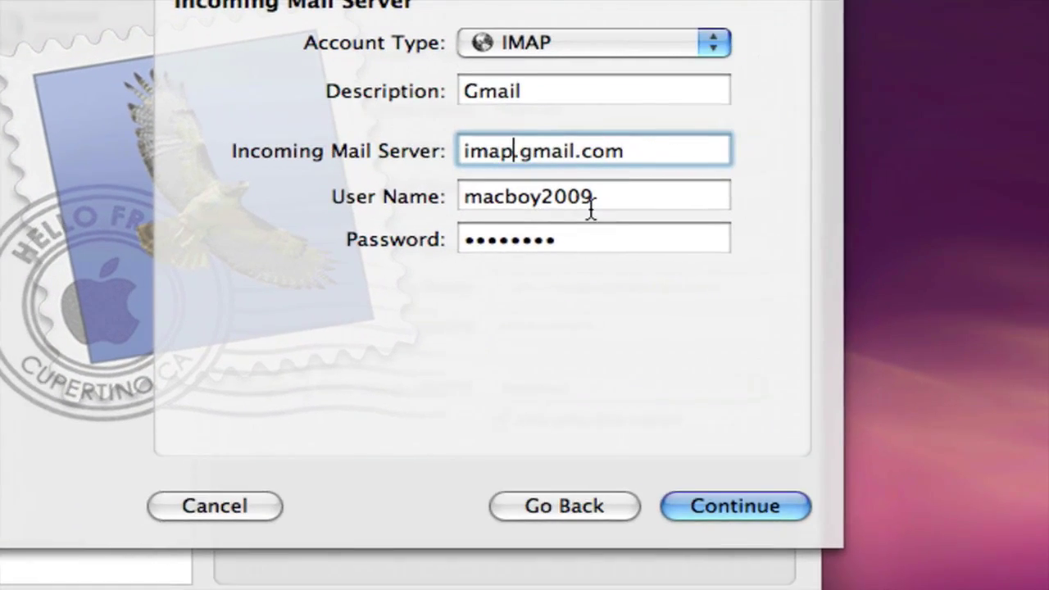
click(668, 239)
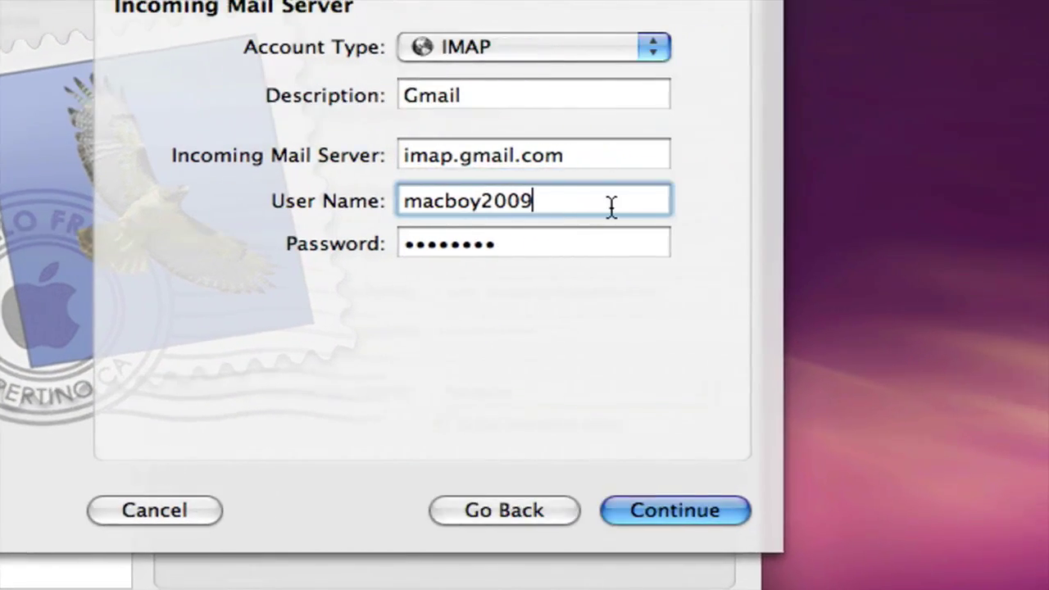
text(@gmail.com)
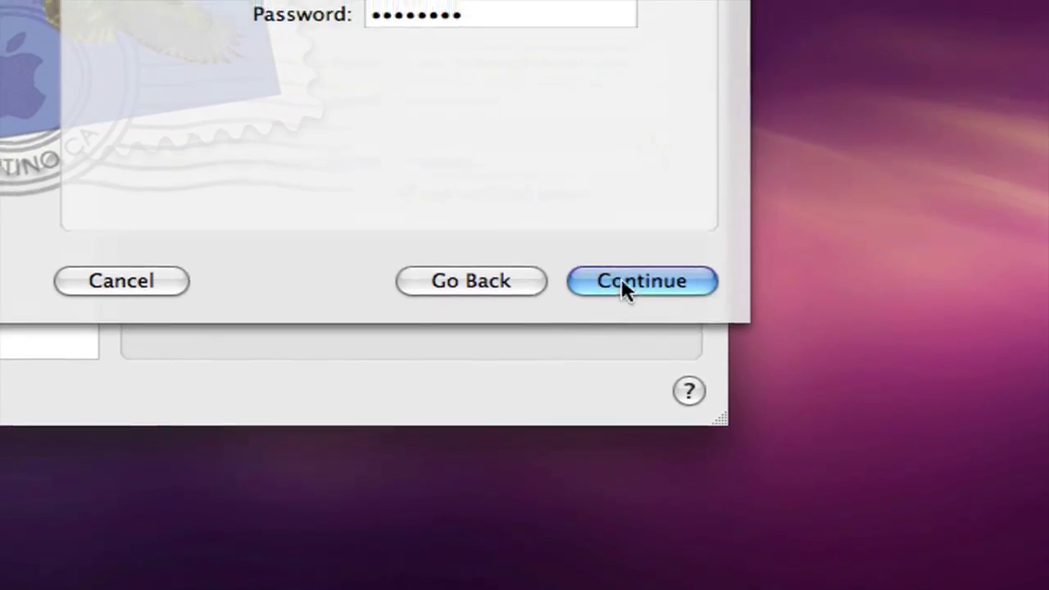
click(717, 483)
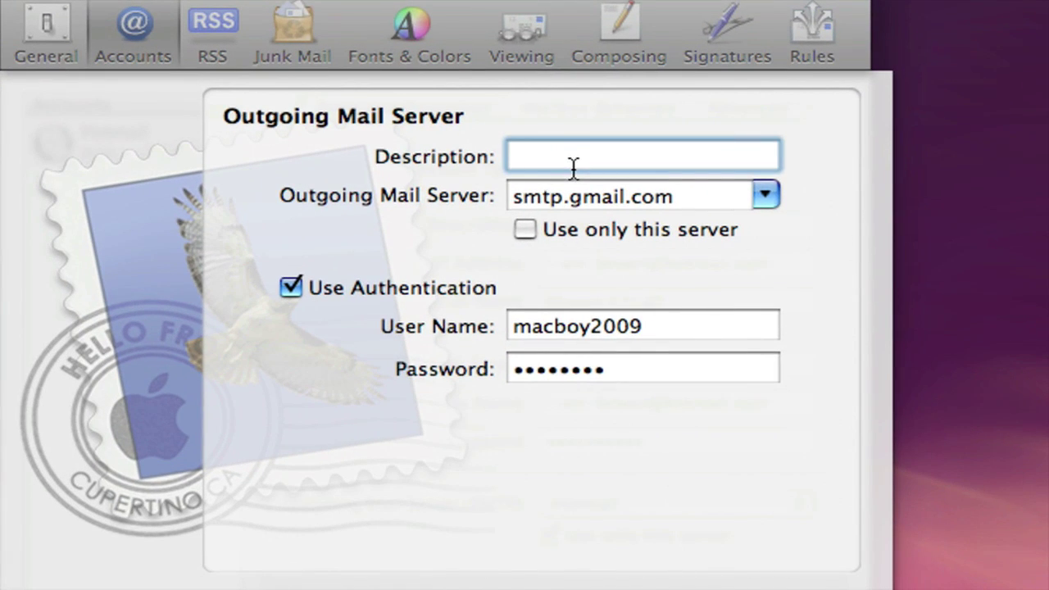
text(Gmail)
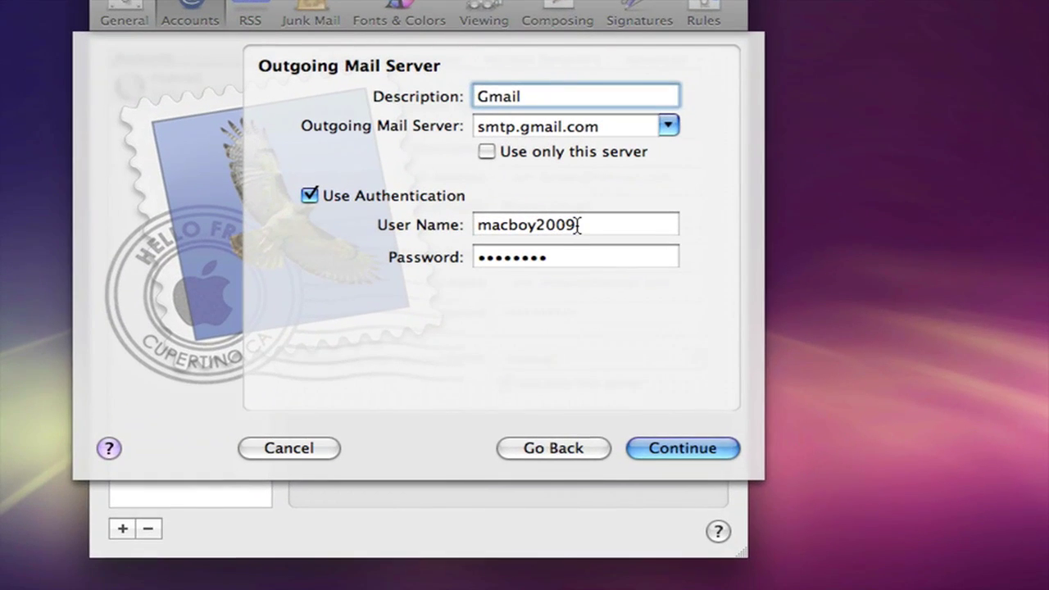
click(578, 226)
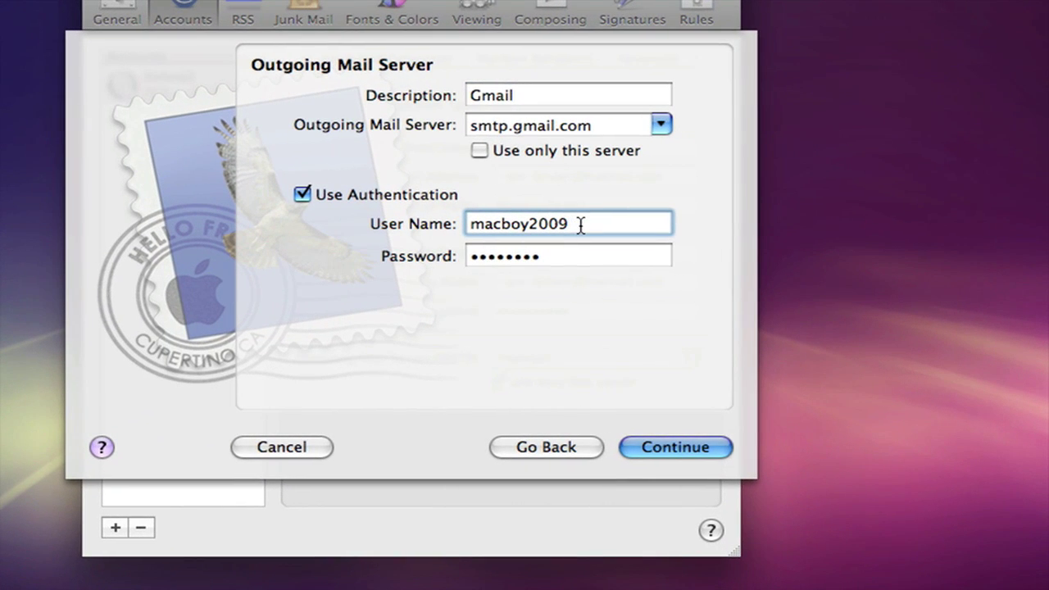
text(@gmail.com)
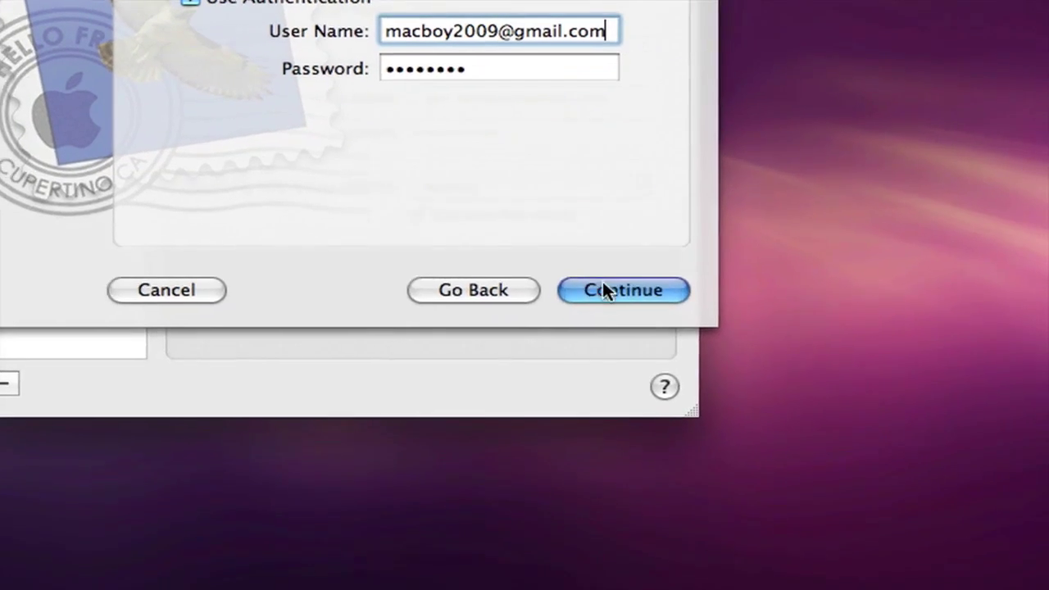
click(841, 489)
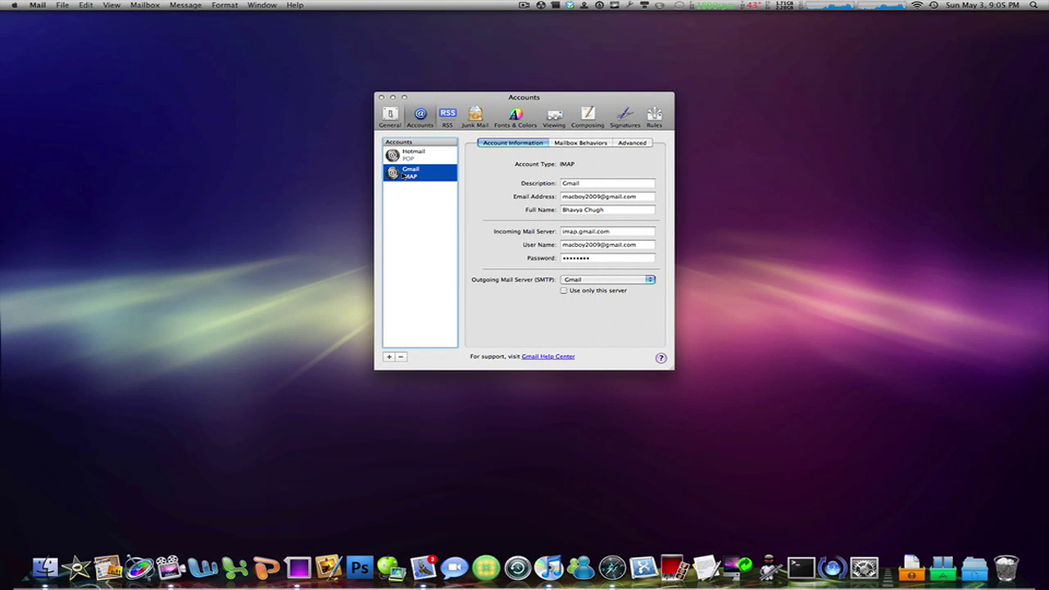
key(super+w)
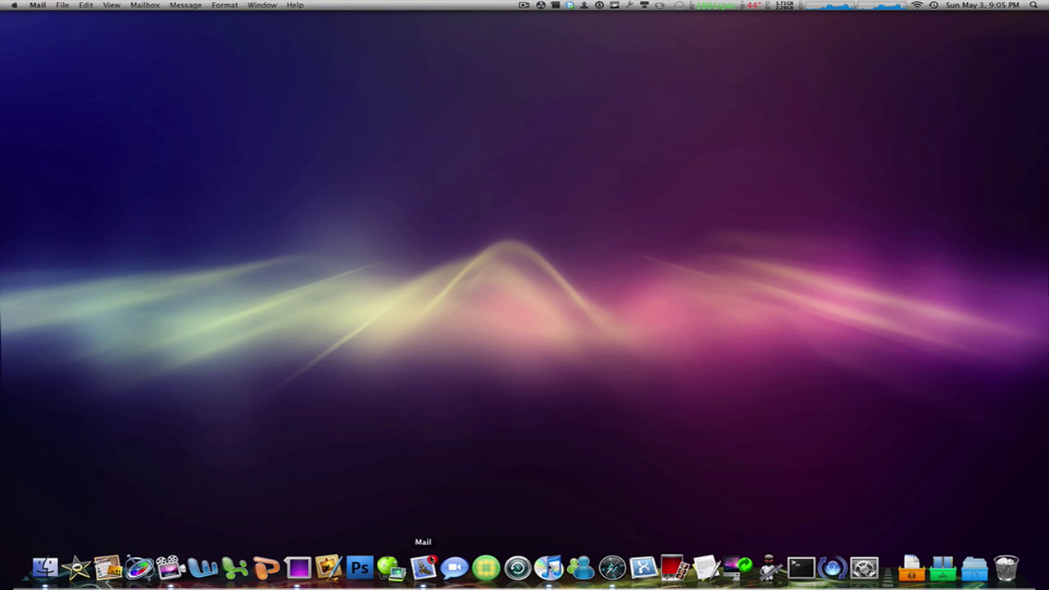
Bring up the Mail viewer and select the Gmail inbox with two messages from The Gmail Team
click(423, 566)
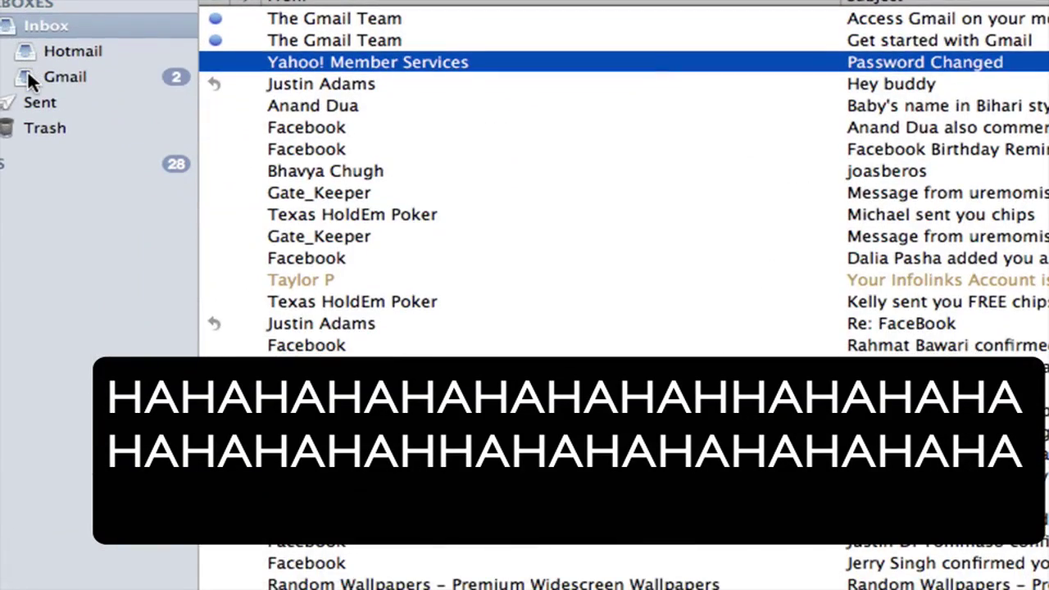
click(28, 75)
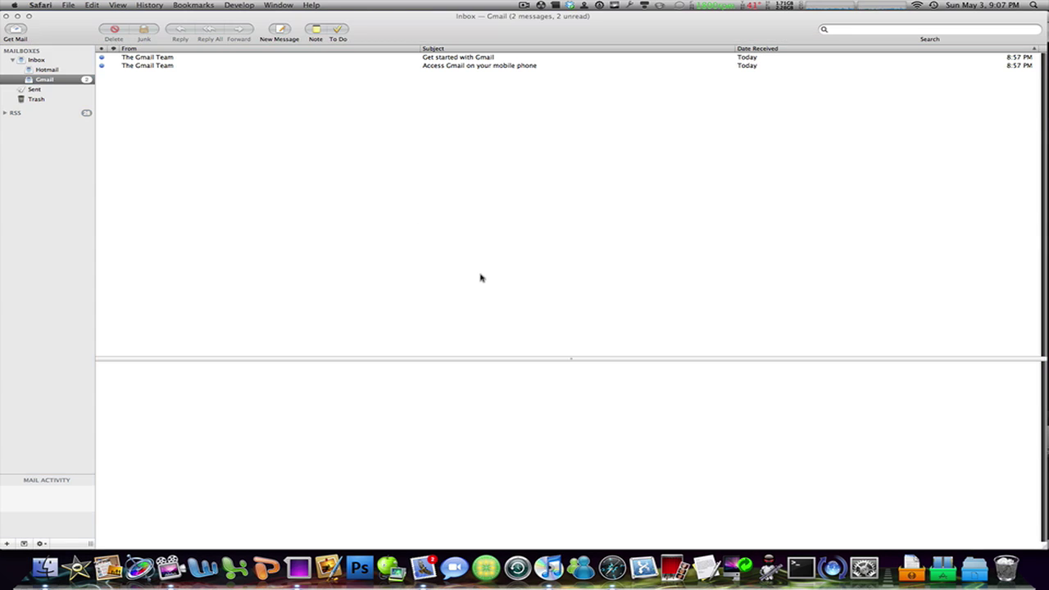
Store the Gmail account's junk messages on the server, keeping junk deletion at Never
key(F8)
drag(681, 139, 271, 140)
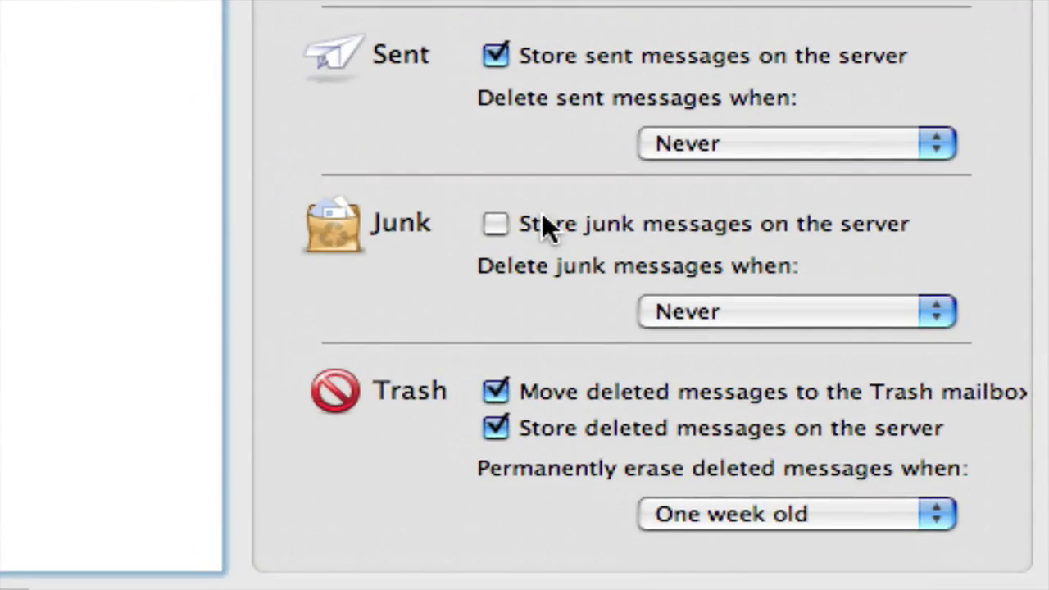
click(450, 250)
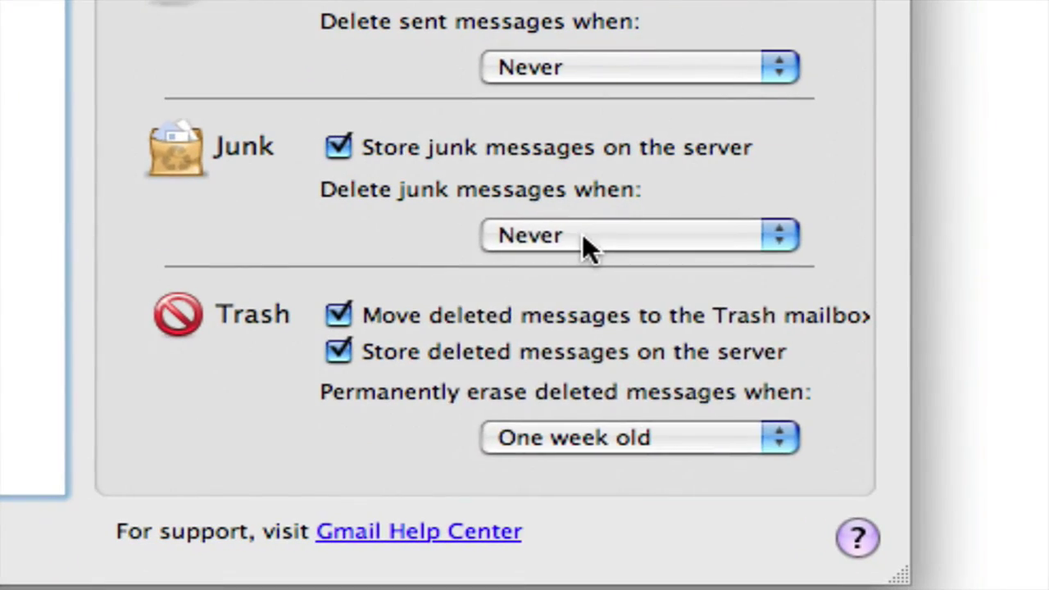
click(581, 234)
click(582, 235)
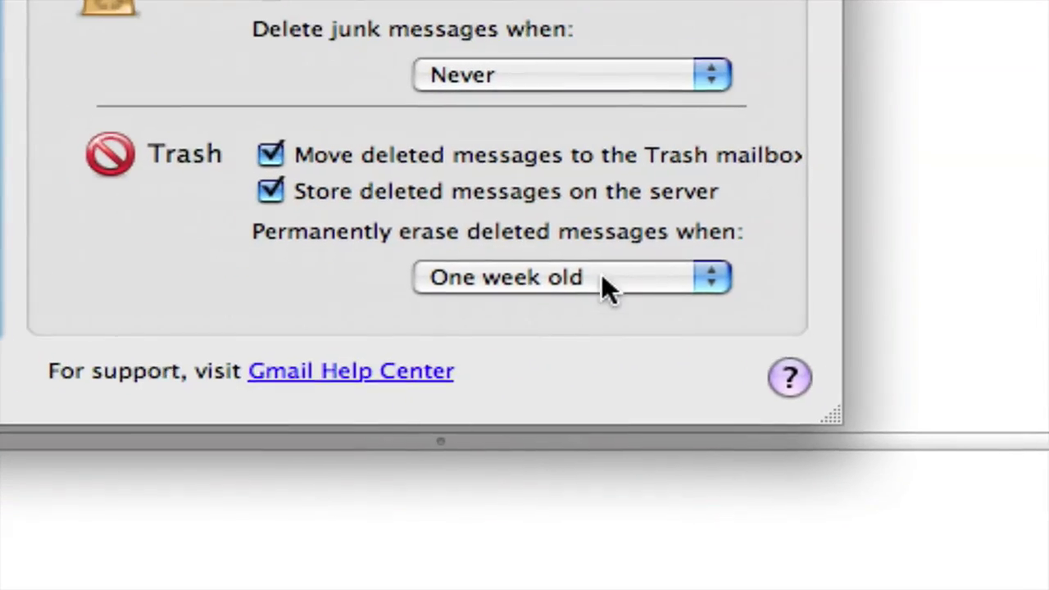
Set permanent erasing of deleted messages to Never and save the account changes
click(708, 312)
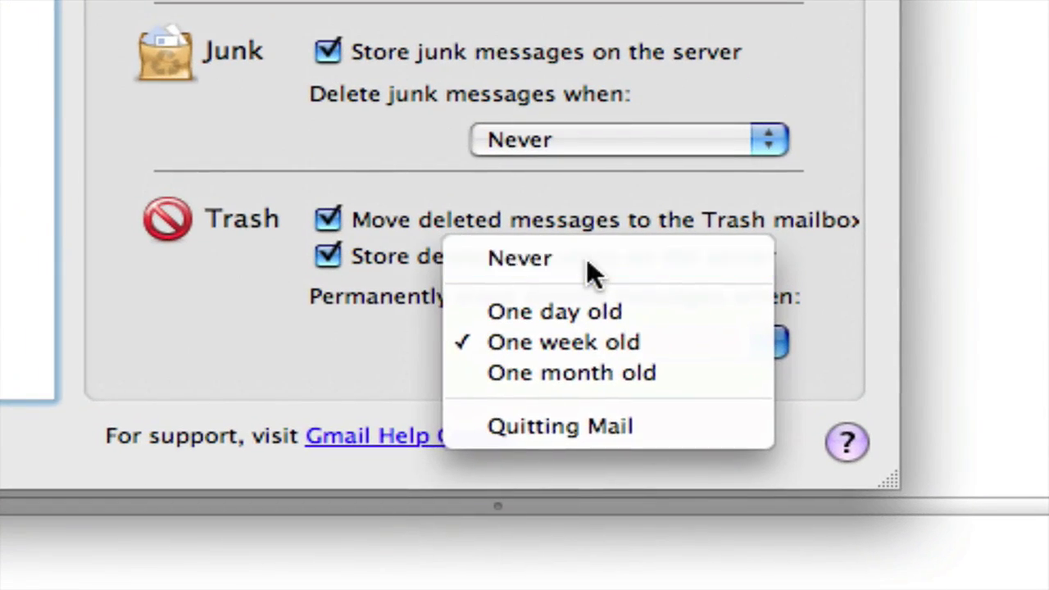
click(530, 197)
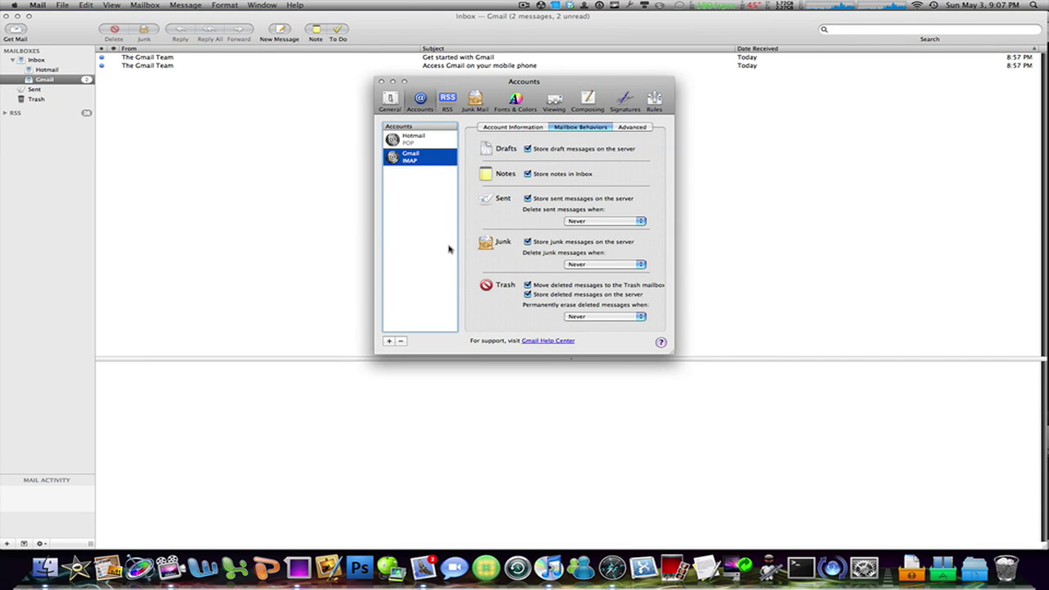
click(450, 245)
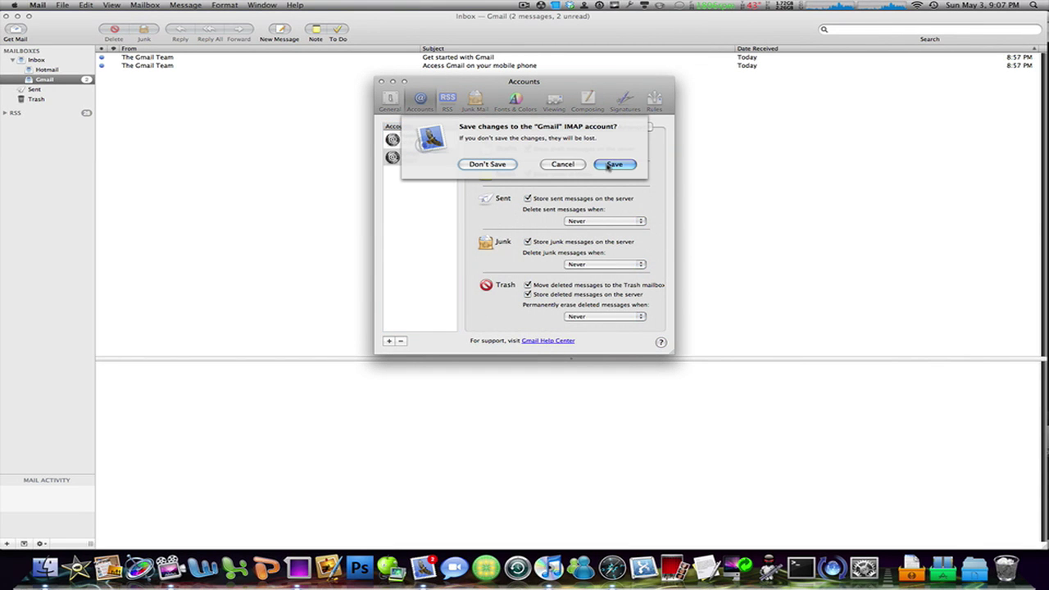
click(608, 165)
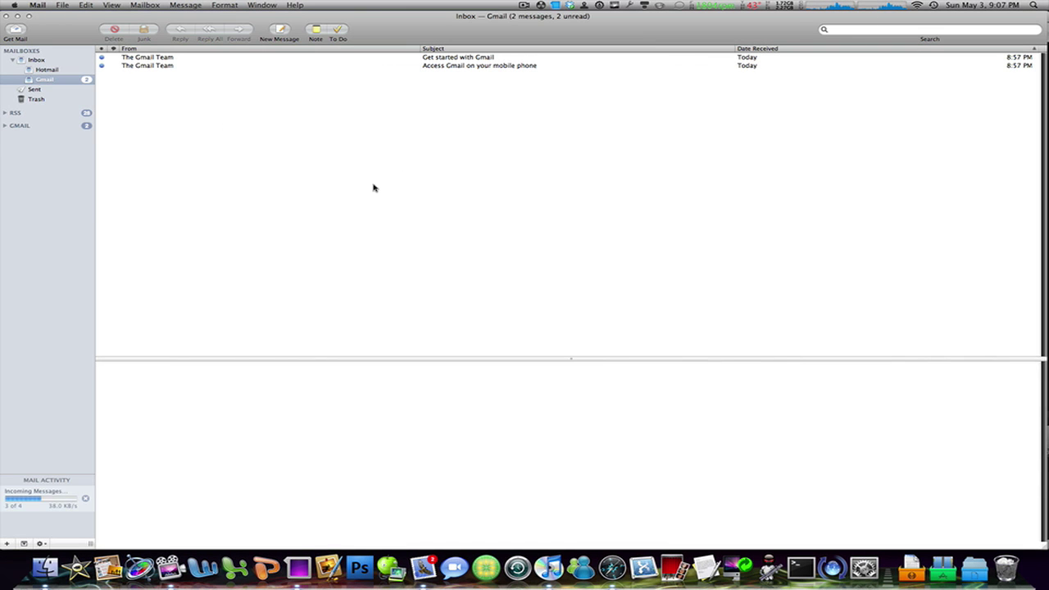